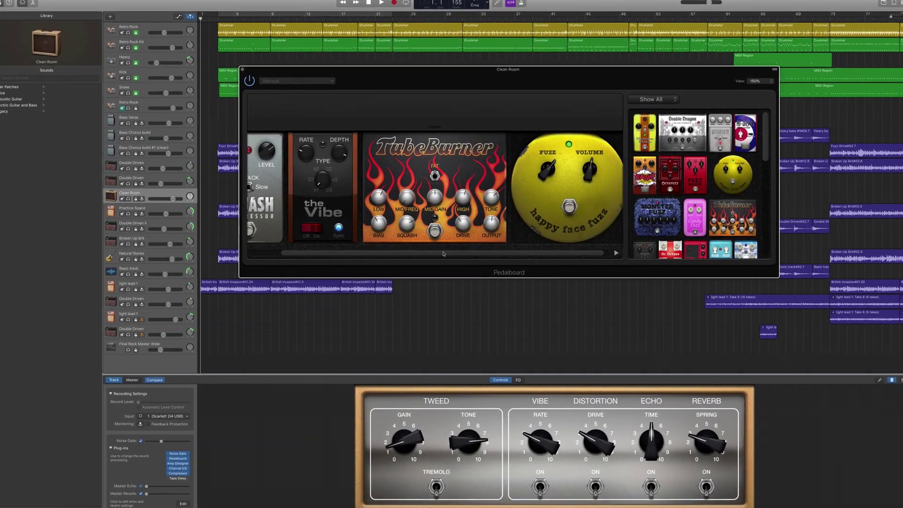
- Scroll around the Tracks area to view the project's drum, MIDI and guitar/bass regions
scroll(443, 254, left, 5)
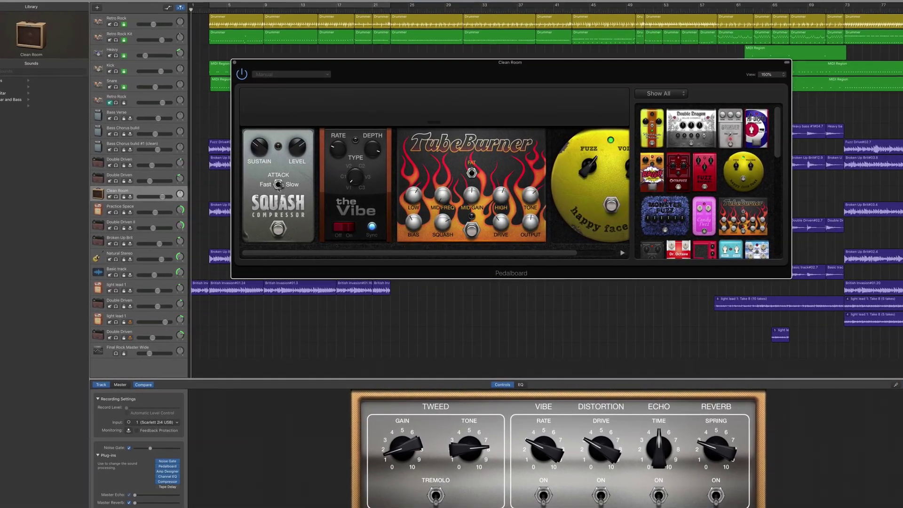
mouse_move(294, 152)
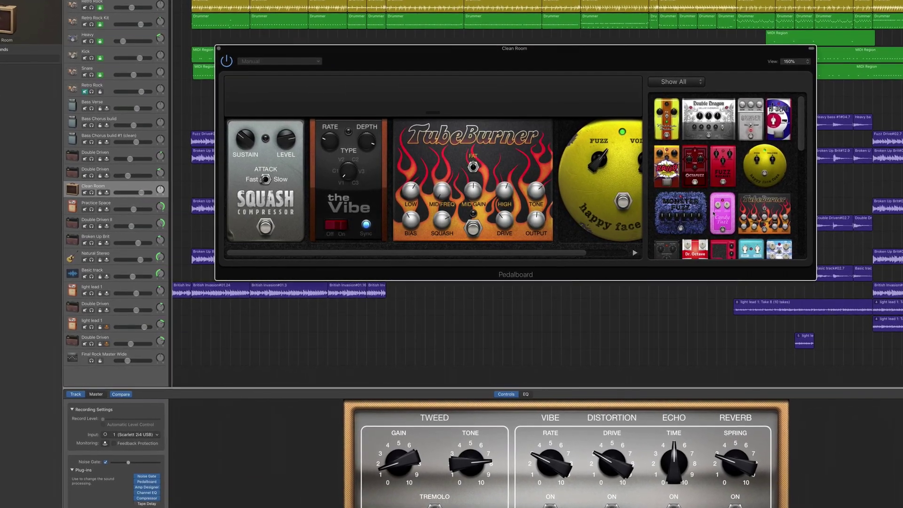
scroll(713, 213, down, 5)
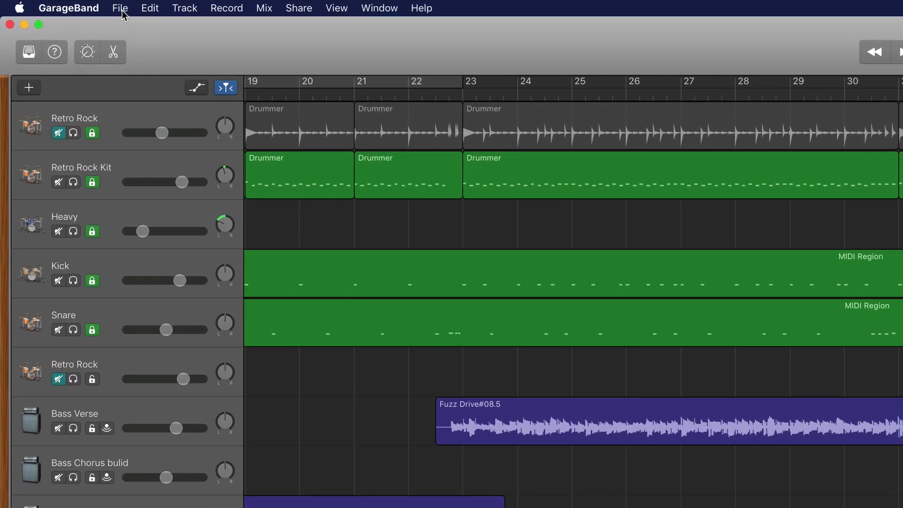
- Choose File > New to bring up the Empty Project chooser (120 bpm, C major, 4/4)
click(48, 5)
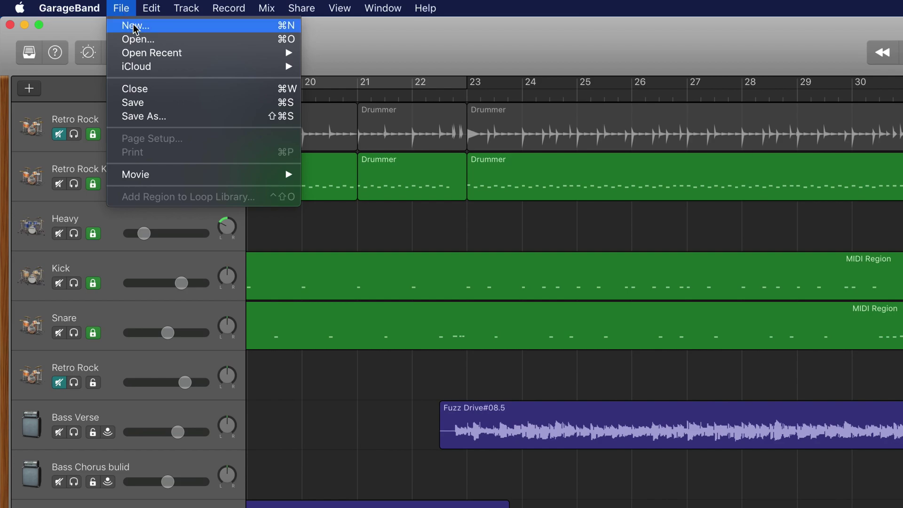
click(170, 30)
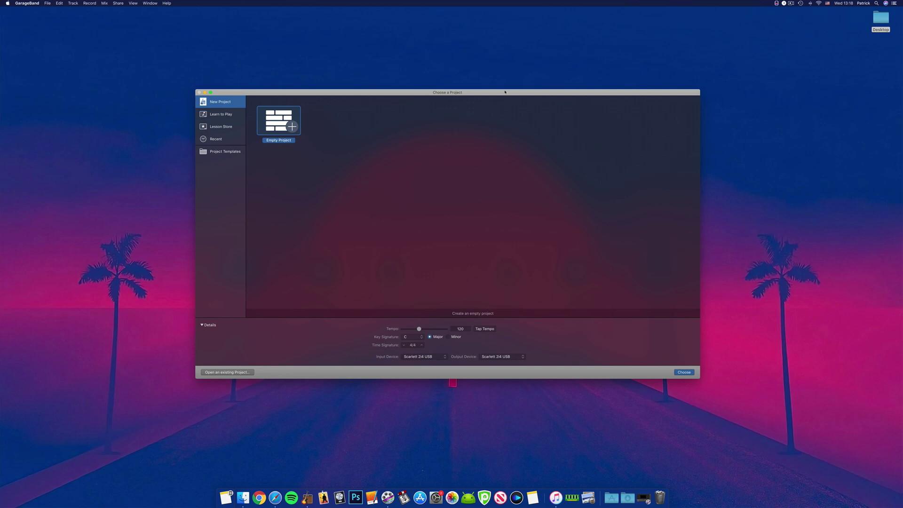
- Browse the Learn to Play guitar, piano and artist lessons, ending back on guitar
click(237, 115)
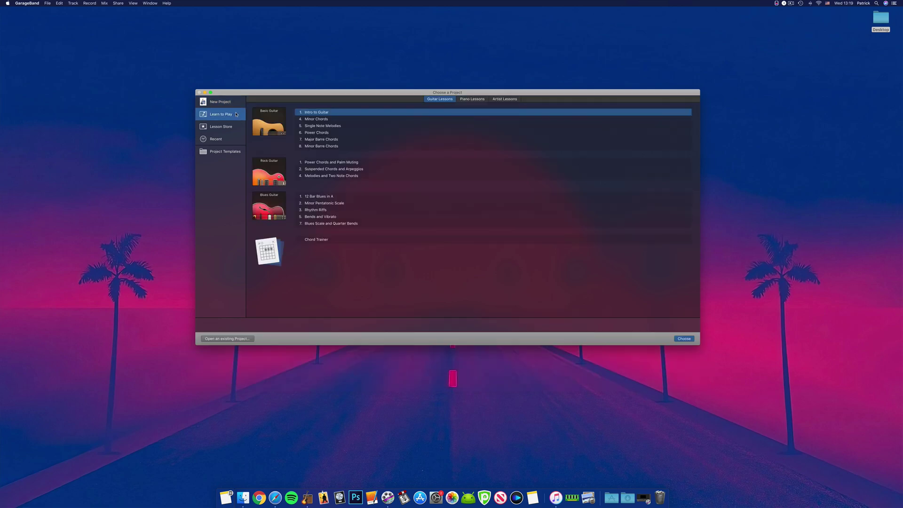
click(472, 100)
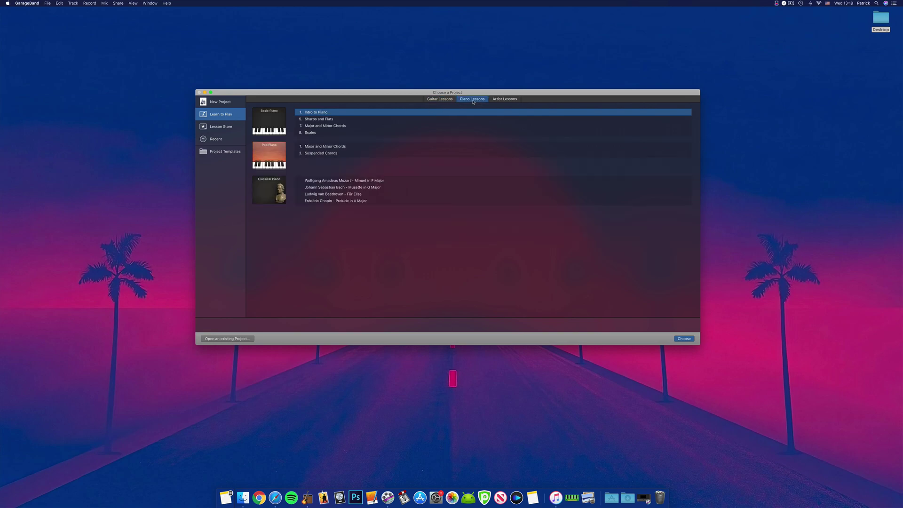
click(500, 100)
click(440, 99)
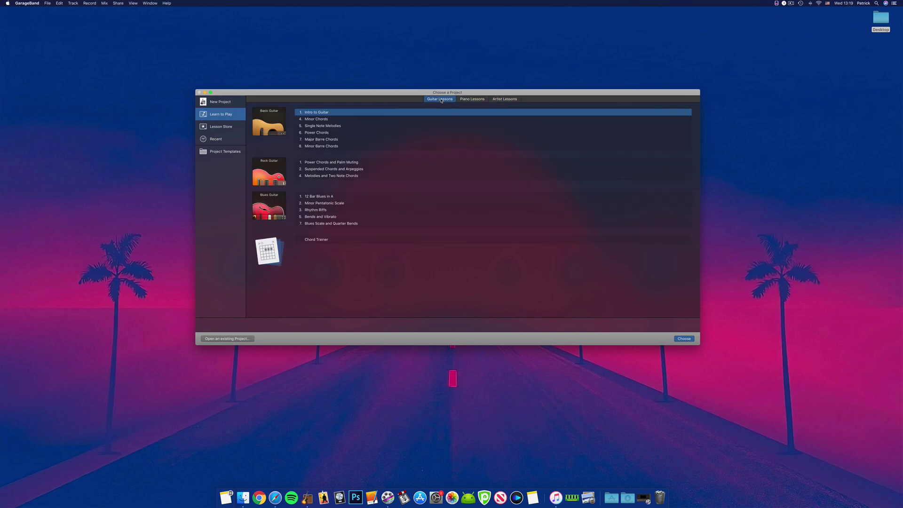
- Browse the Lesson Store's guitar, piano and artist lessons, then Recent and Project Templates
click(221, 129)
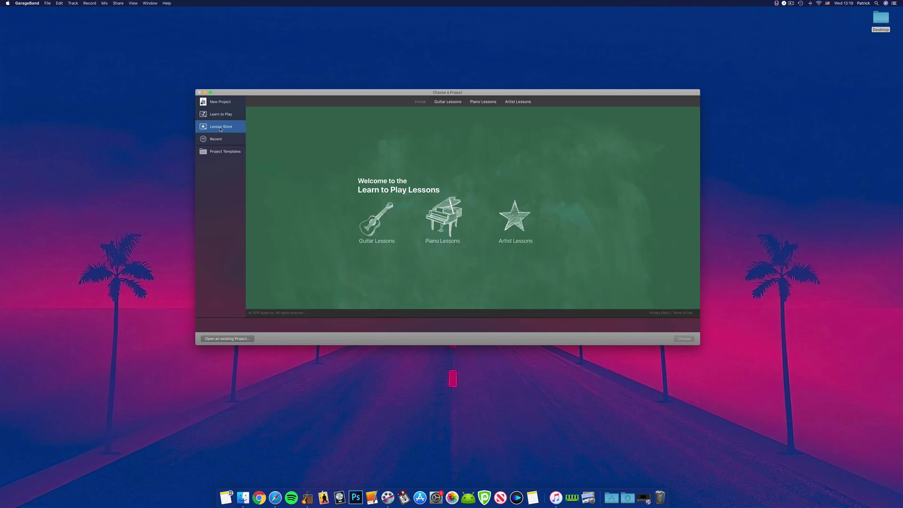
click(374, 221)
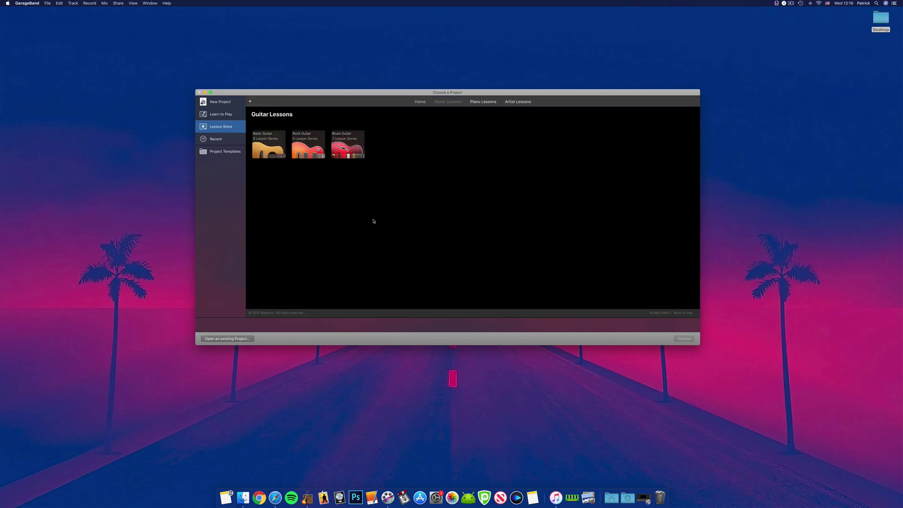
click(484, 103)
click(517, 102)
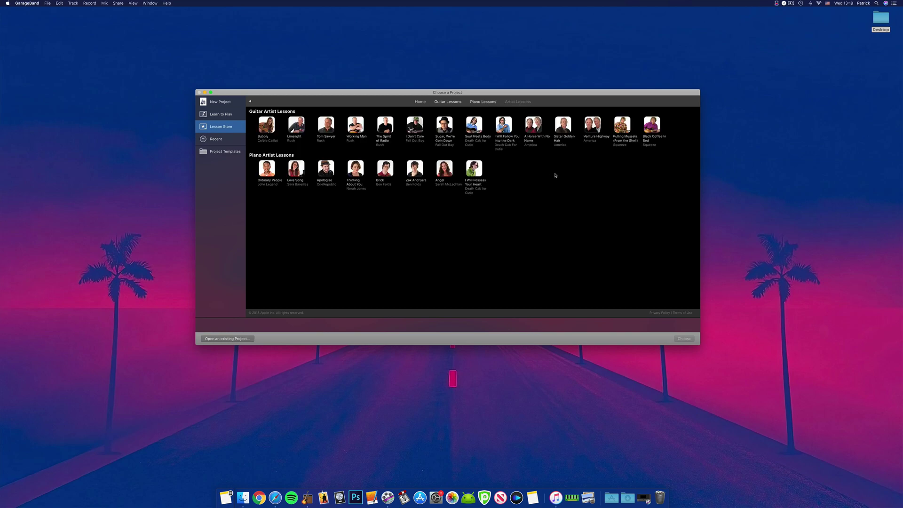
click(216, 139)
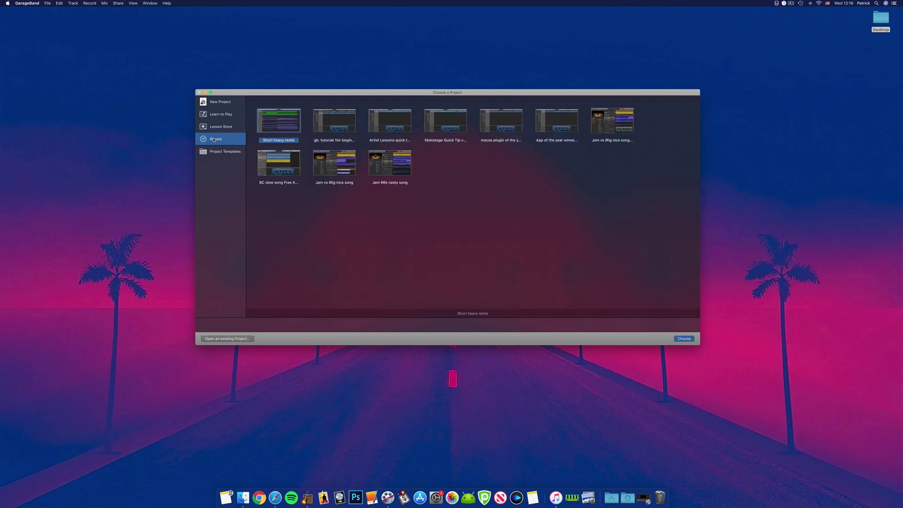
click(224, 153)
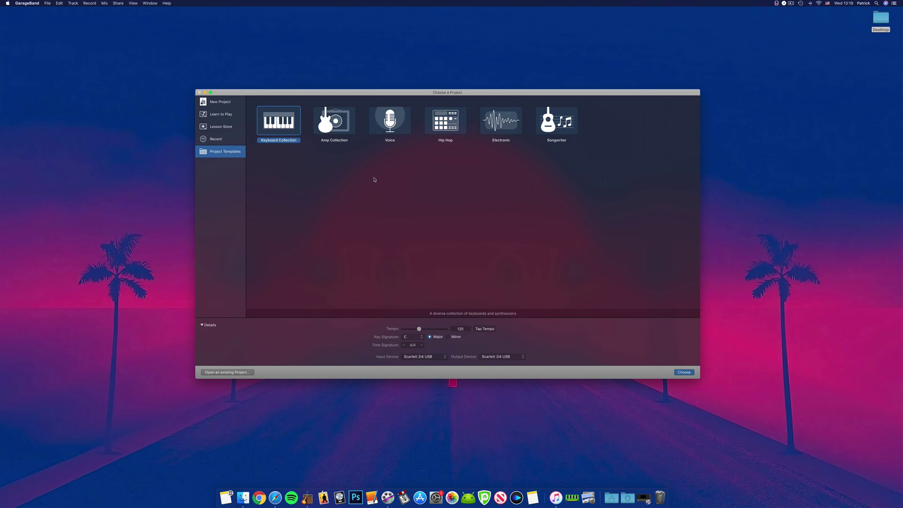
- Preview Amp Collection's Surfin' in Stereo, Royal Rock, Double Brit Phaser, then Electronic's Bass Patterns and Classic House Organ
double_click(345, 127)
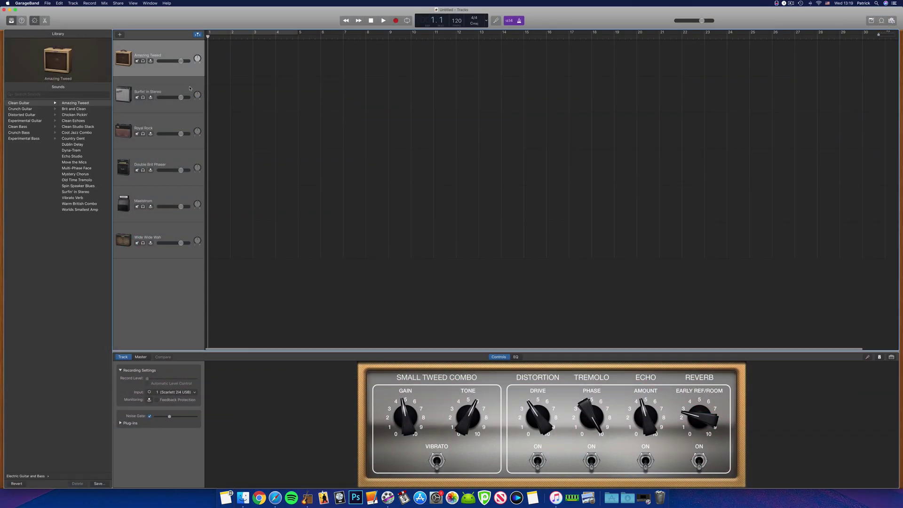
click(179, 92)
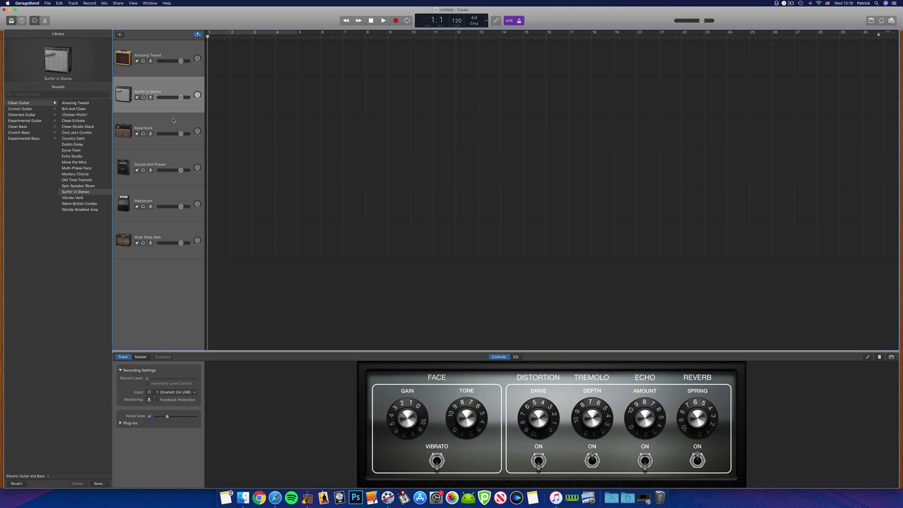
click(173, 120)
click(180, 159)
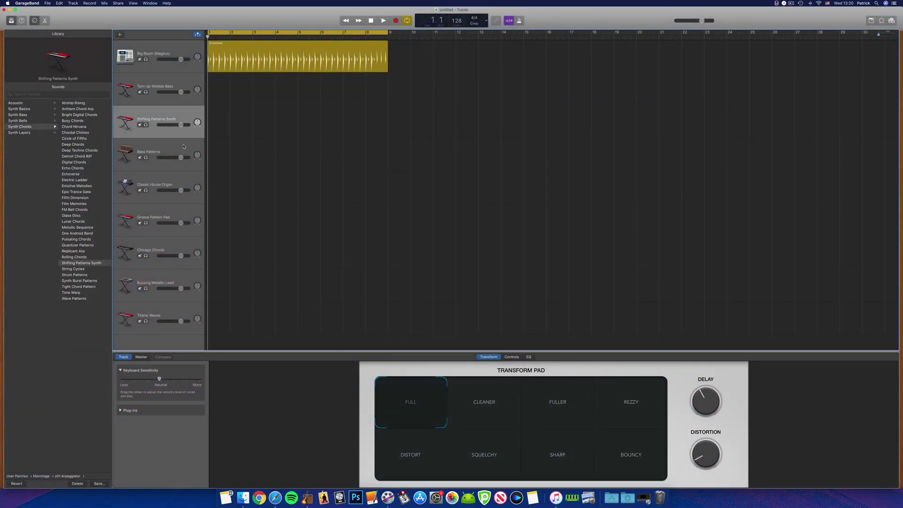
click(183, 147)
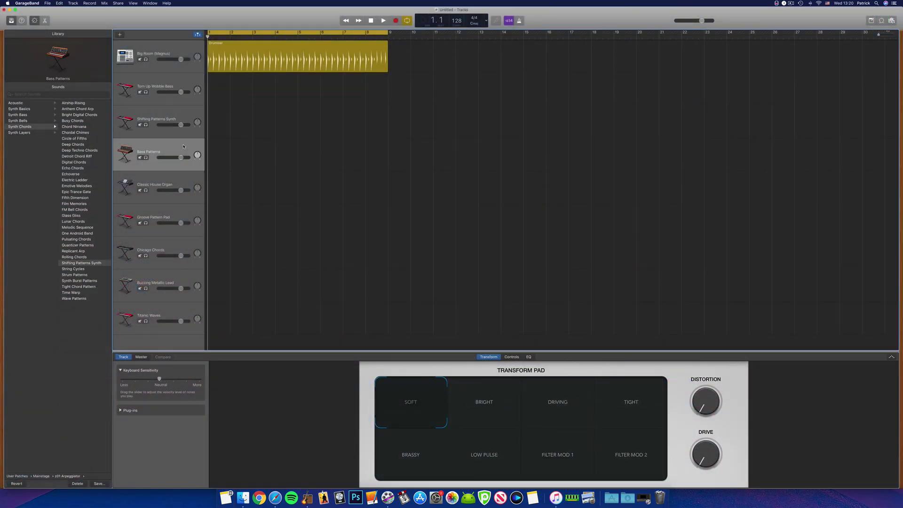
click(181, 182)
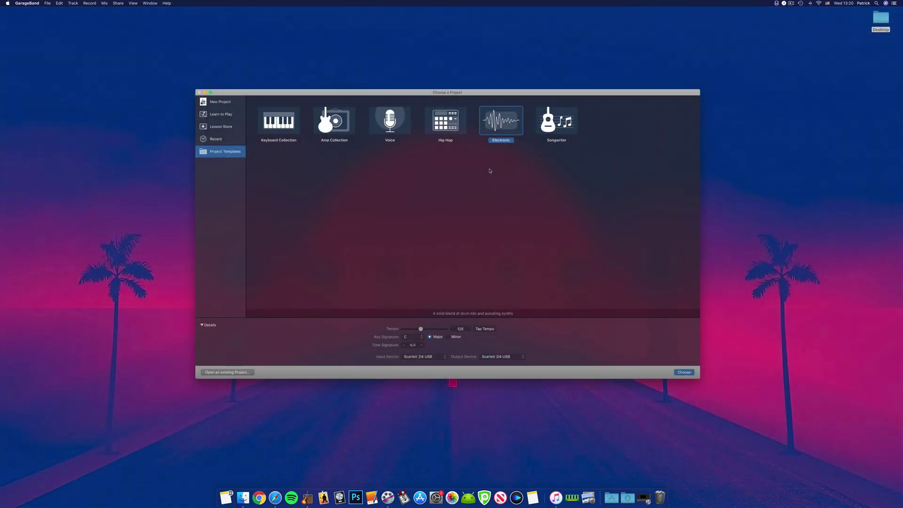
- Return to New Project so Empty Project shows tempo 120, C major, 4/4
click(229, 103)
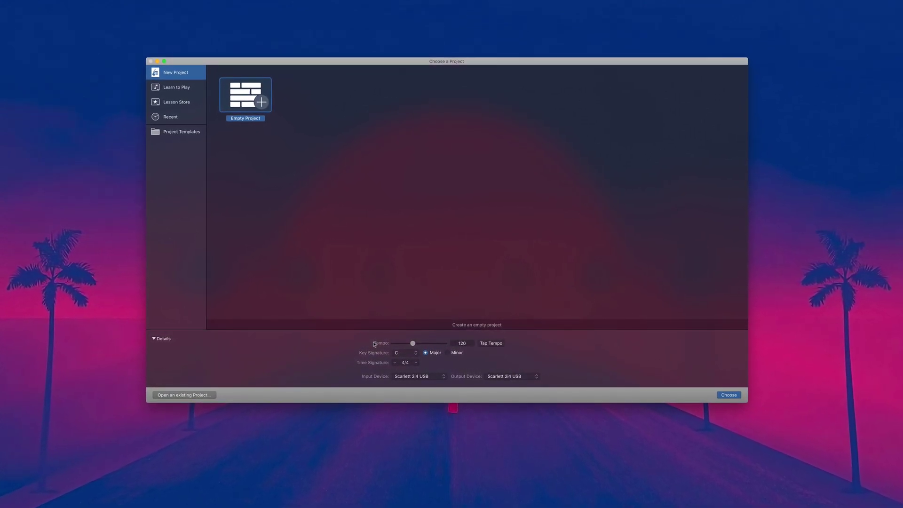
click(469, 346)
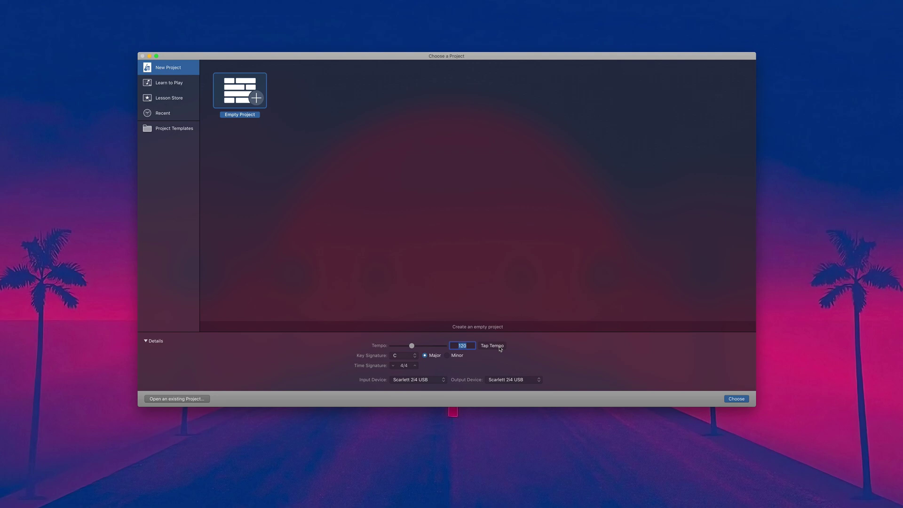
click(415, 356)
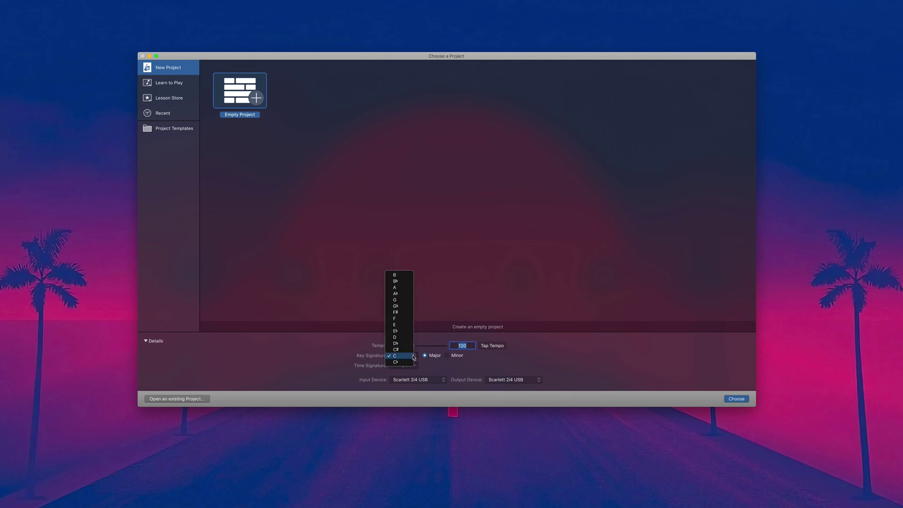
click(413, 356)
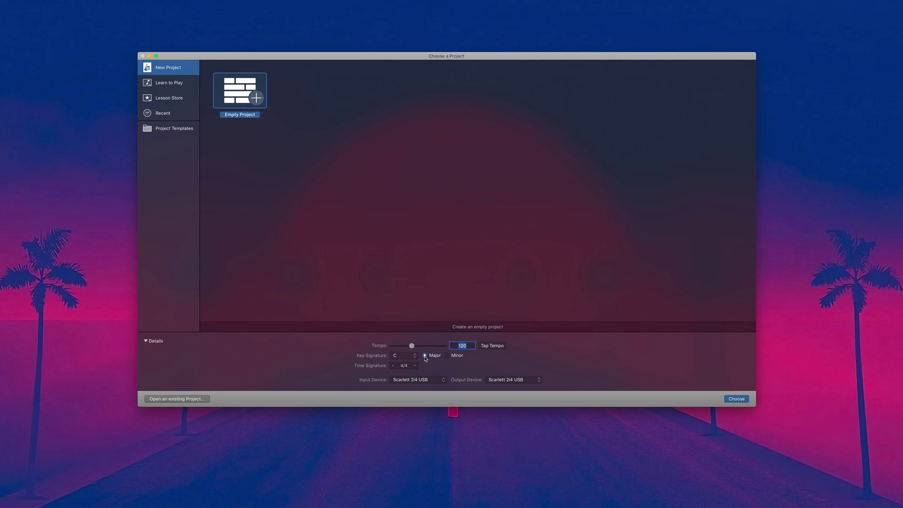
click(415, 365)
click(404, 366)
click(441, 380)
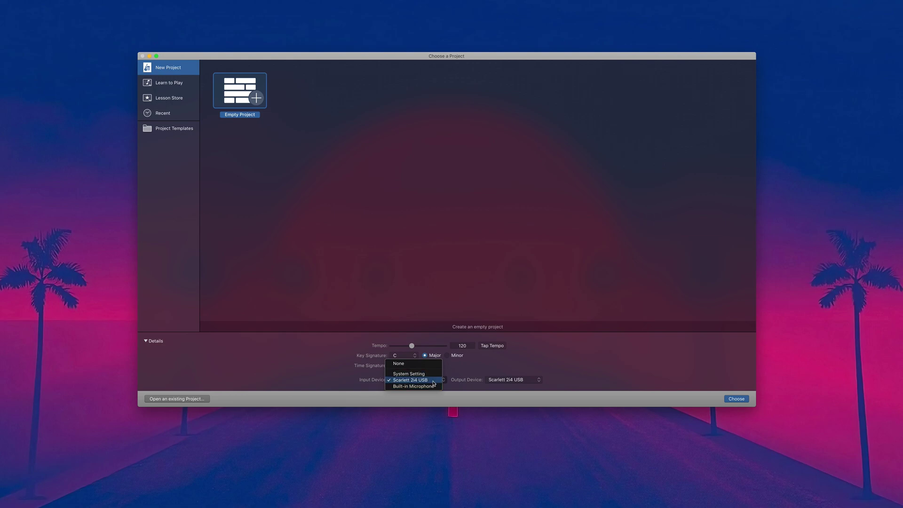
click(457, 376)
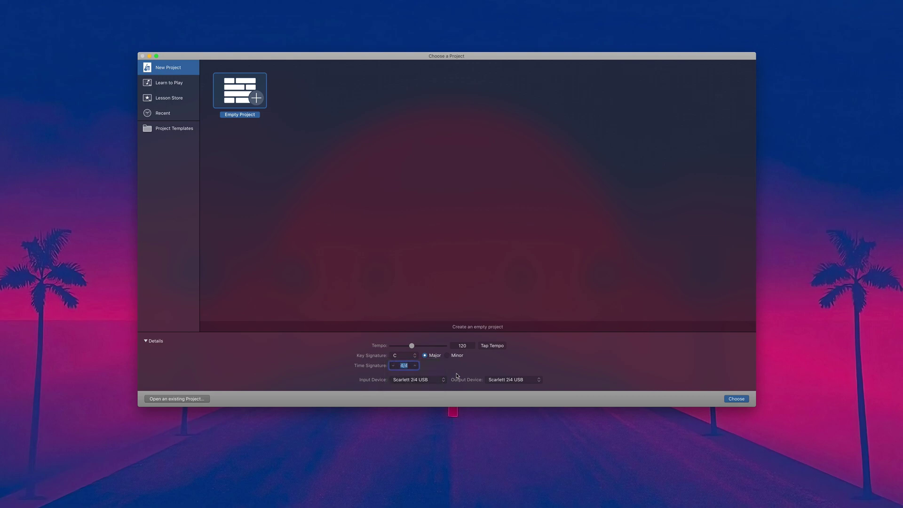
click(538, 380)
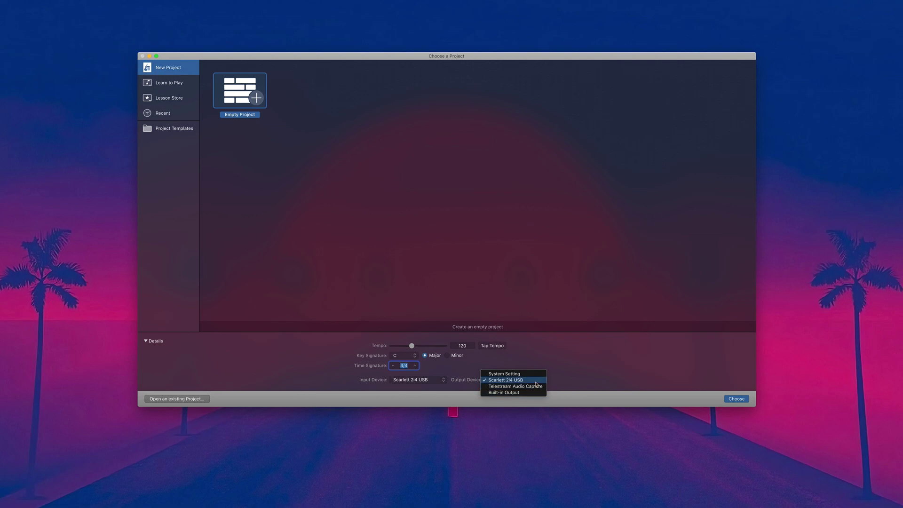
click(536, 381)
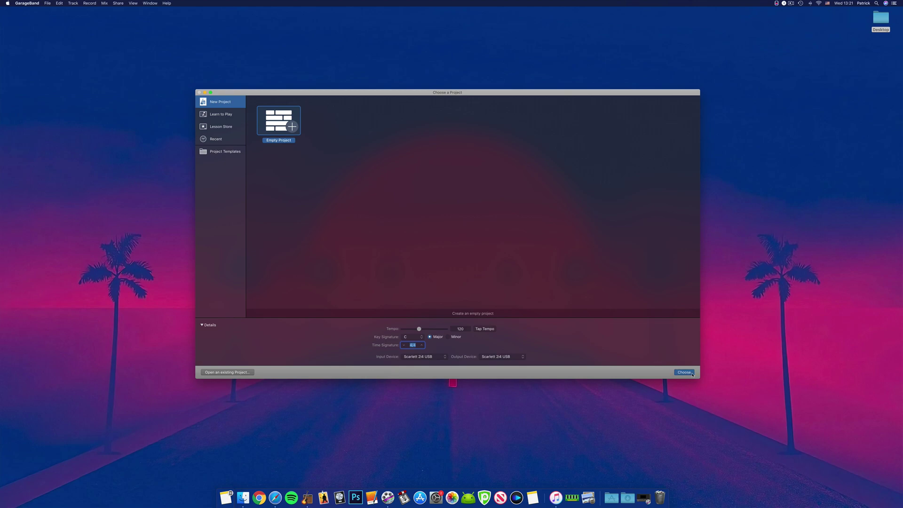
- Confirm the Empty Project choice to create the new project
click(684, 372)
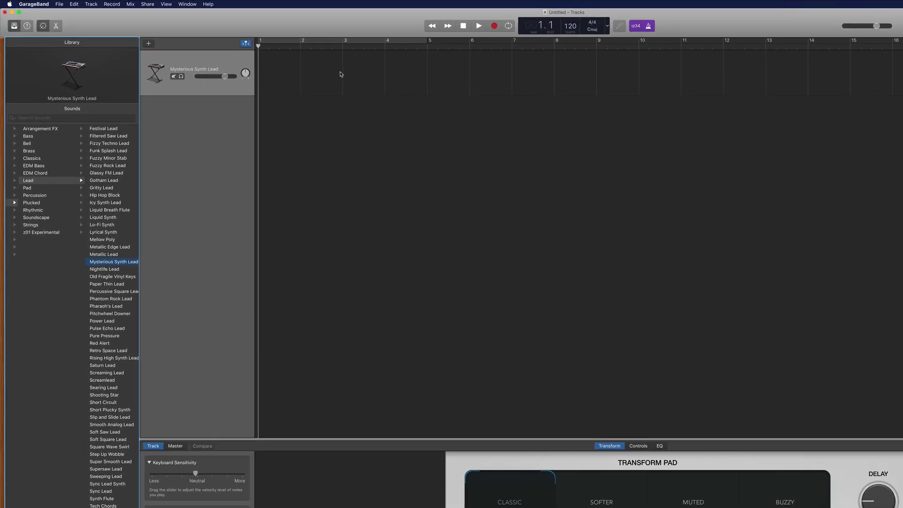
- Show Musical Typing from the Window menu and play D, T and U notes on the synth lead
click(224, 6)
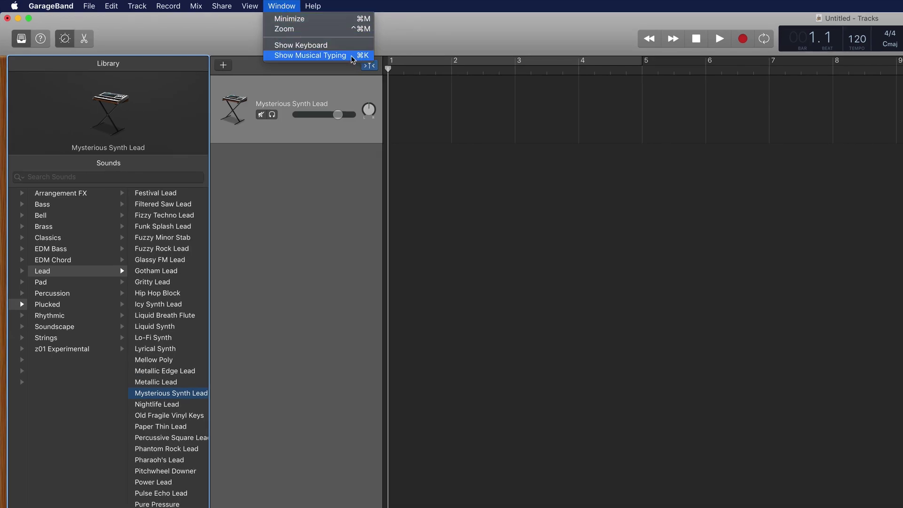
click(310, 56)
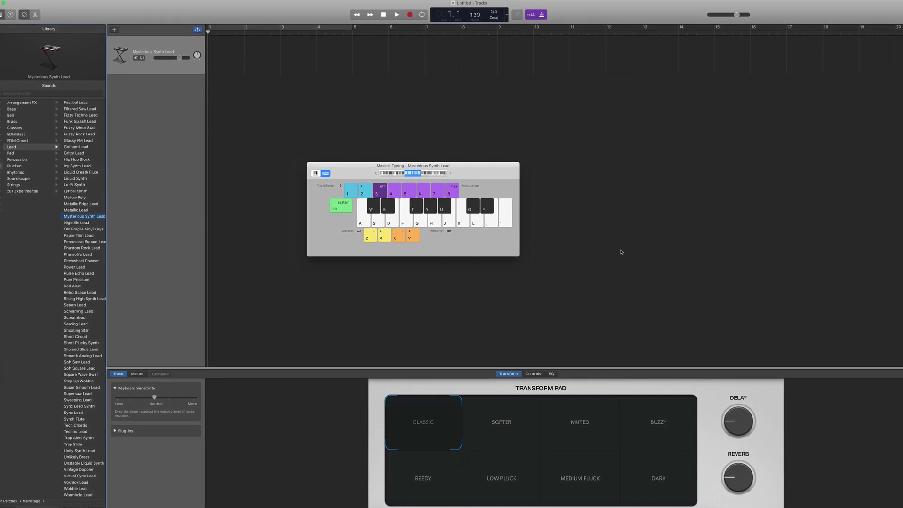
key(d)
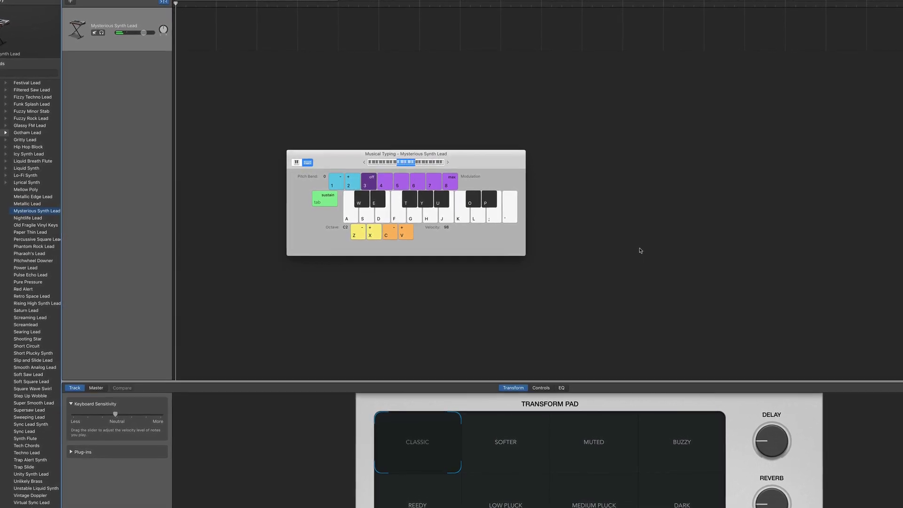
key(t)
key(u)
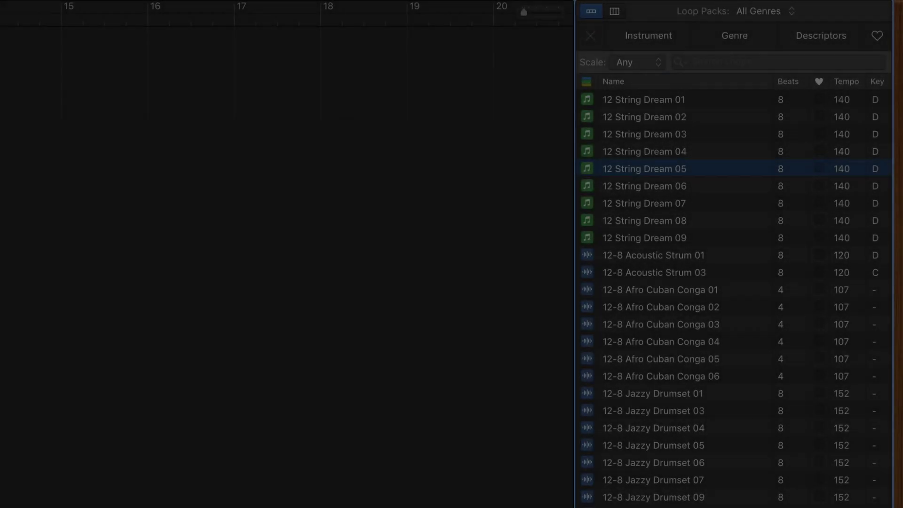
- Scroll the loop list, then switch the keyword filters to Instrument, Genre and Descriptors
scroll(731, 292, down, 10)
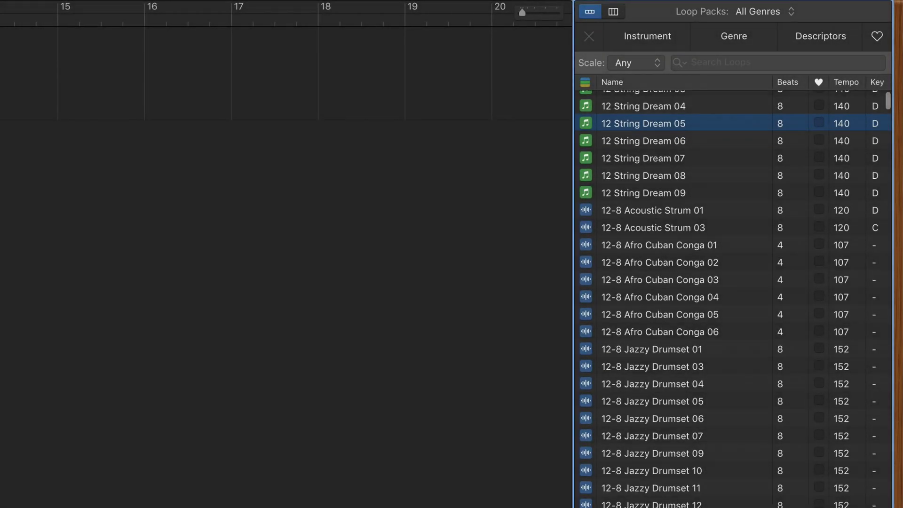
scroll(731, 301, down, 15)
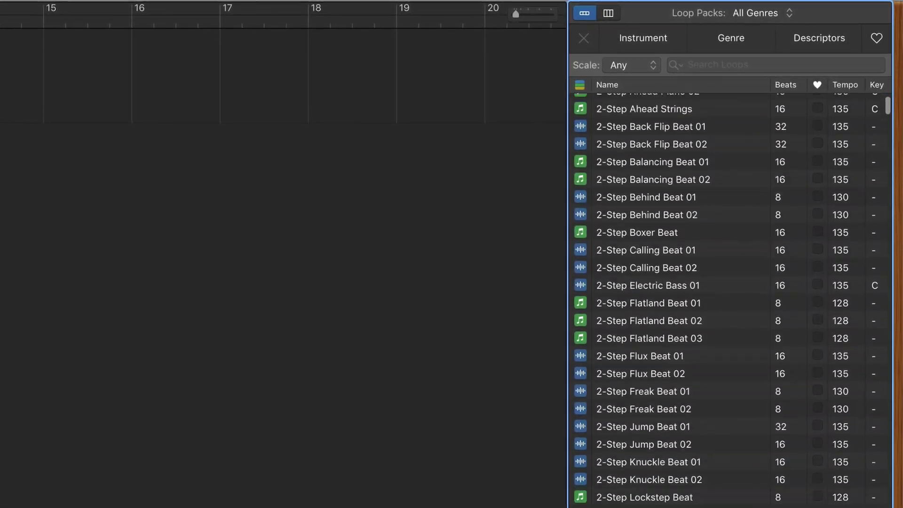
scroll(731, 301, down, 15)
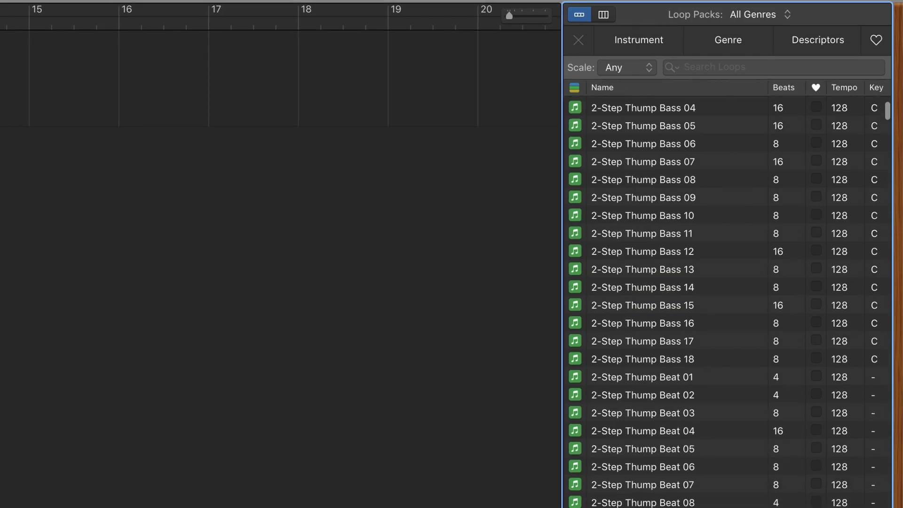
scroll(731, 301, down, 12)
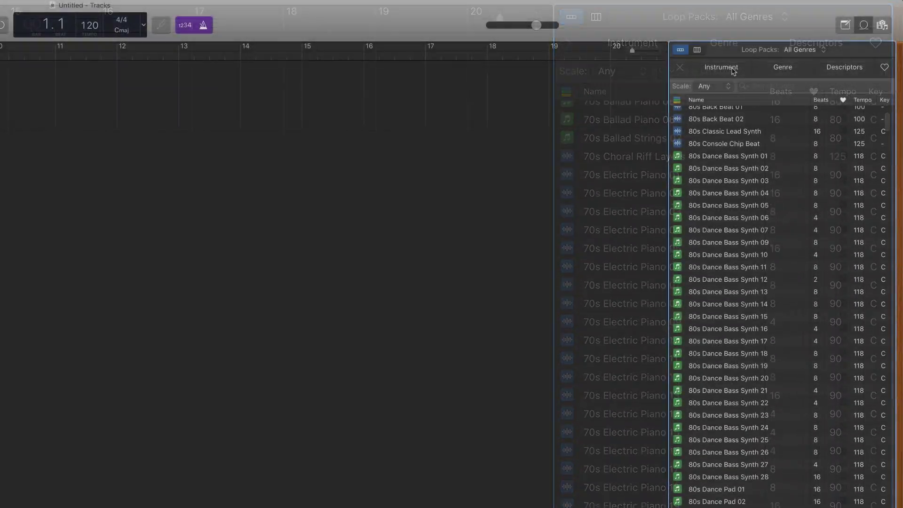
click(733, 69)
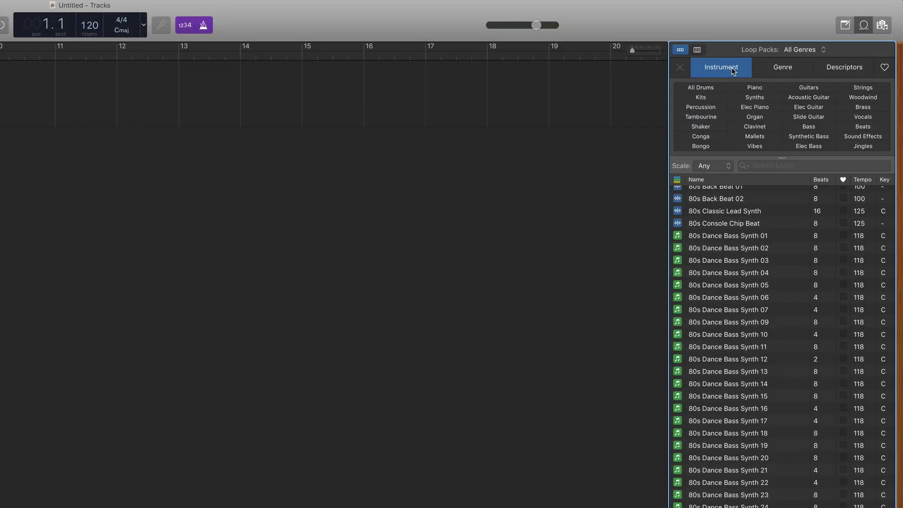
click(788, 70)
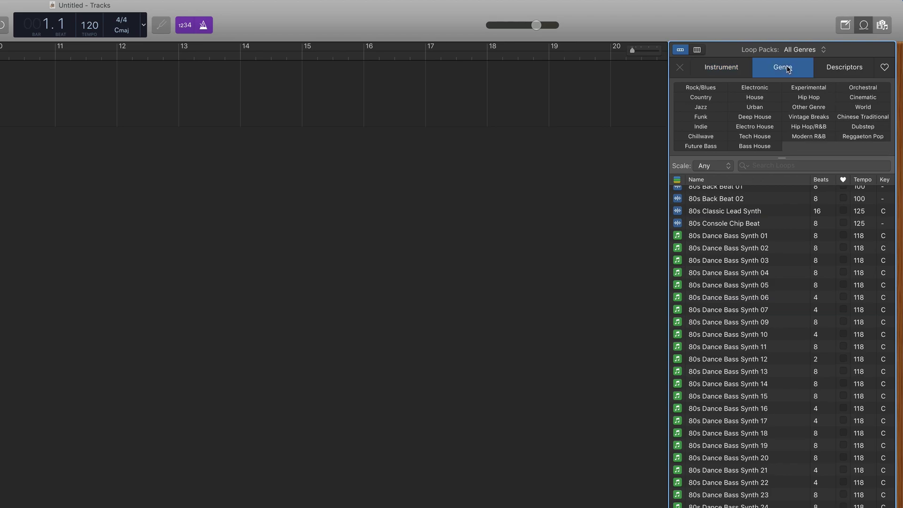
click(837, 69)
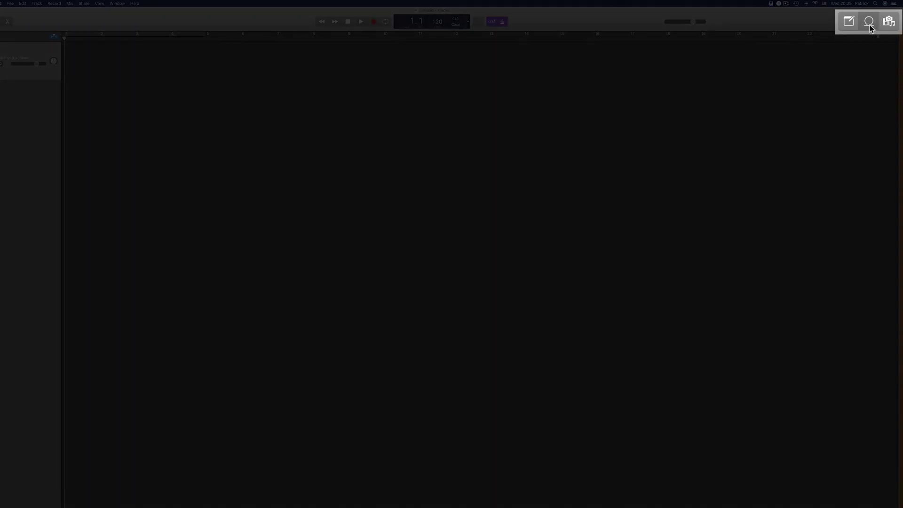
- Reopen the Loop Browser, cycle Instrument, Genre and Descriptors filters, and open Loop Types
click(877, 26)
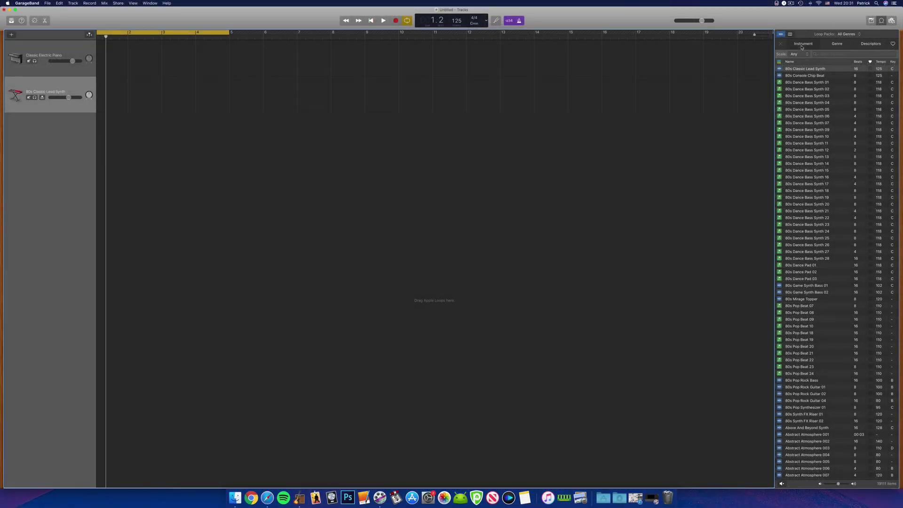
click(802, 45)
click(836, 47)
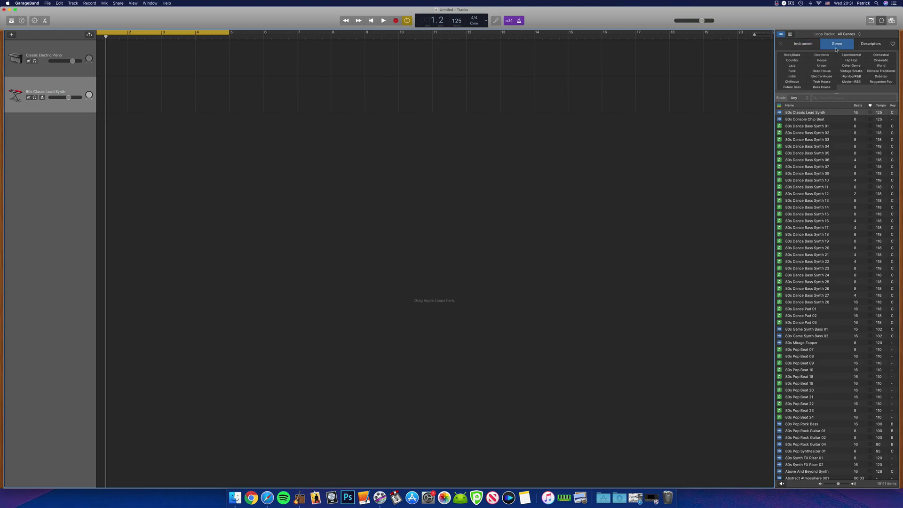
click(862, 46)
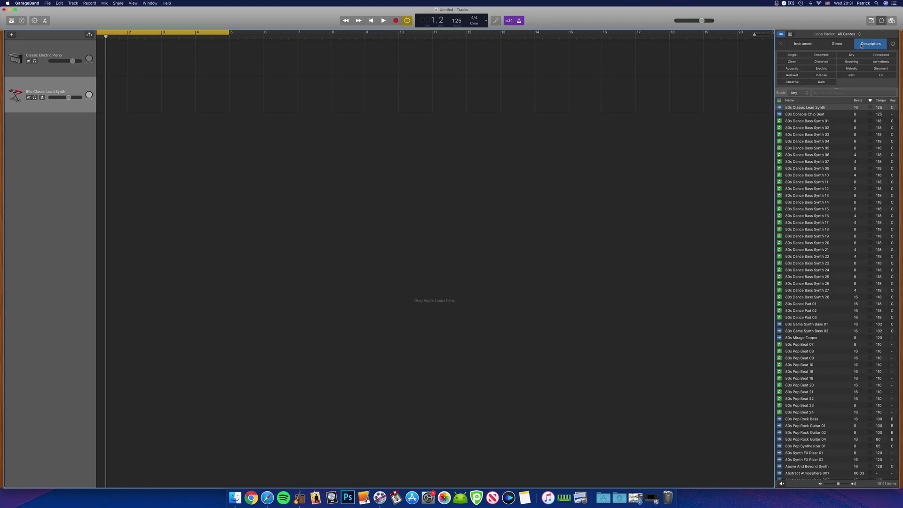
click(778, 100)
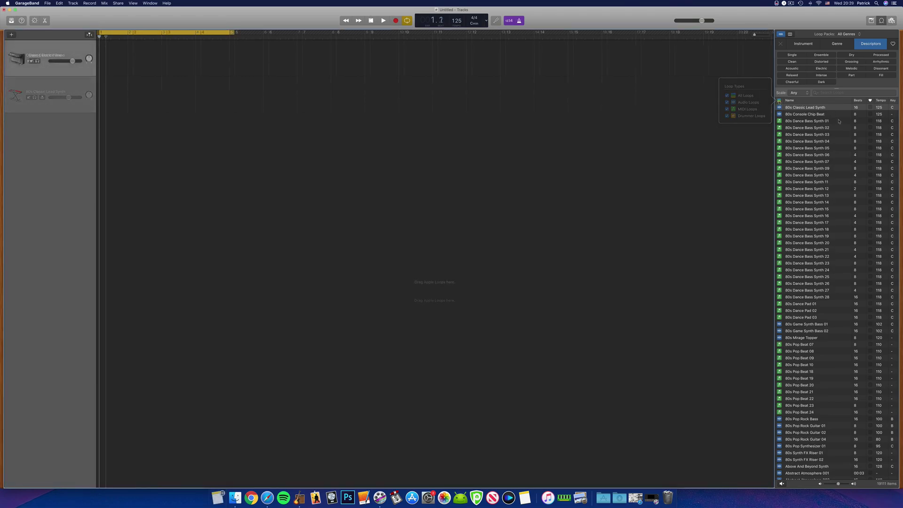
- Add the 80s Classic Lead Synth, 12 String Dream 03 and 12-8 Afro Cuban Conga 03 loops
click(807, 108)
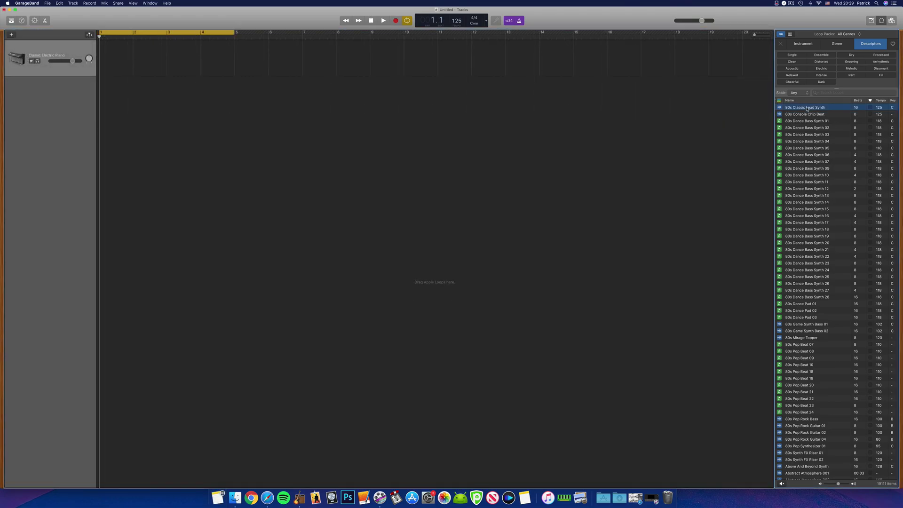
drag(807, 108, 437, 98)
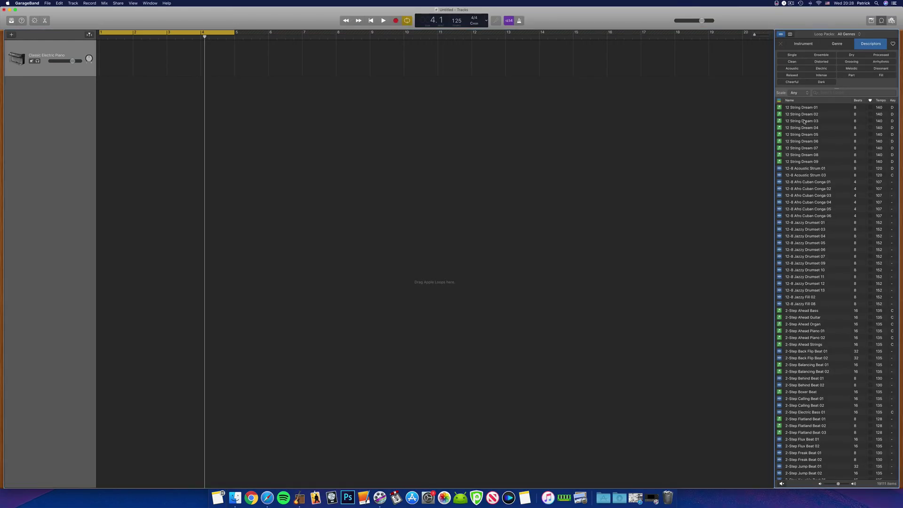
drag(801, 121, 339, 99)
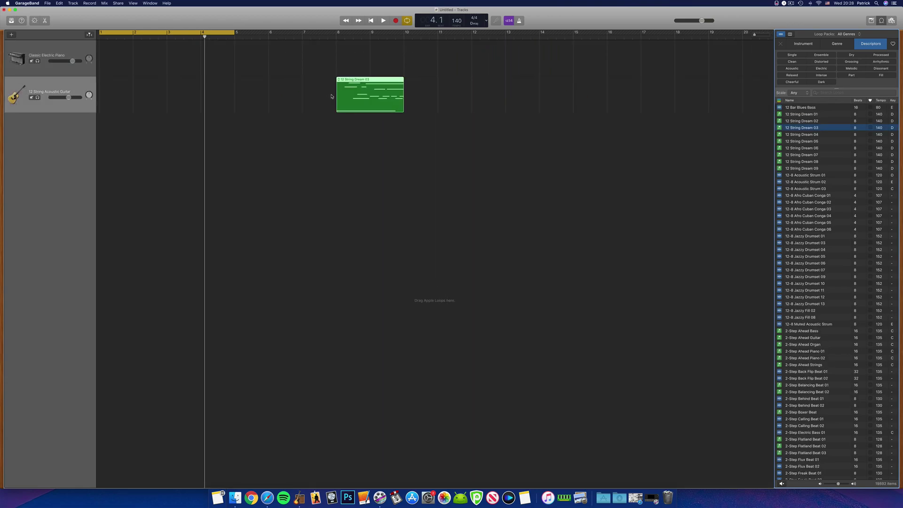
drag(816, 211, 408, 148)
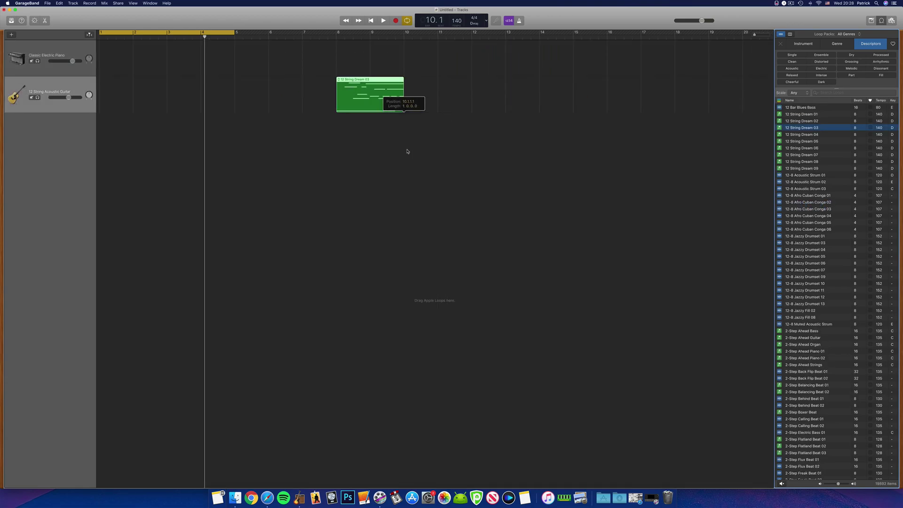
- Add one more loop, move the lead synth region to bar 1 and play the project
scroll(823, 235, down, 15)
drag(799, 229, 437, 166)
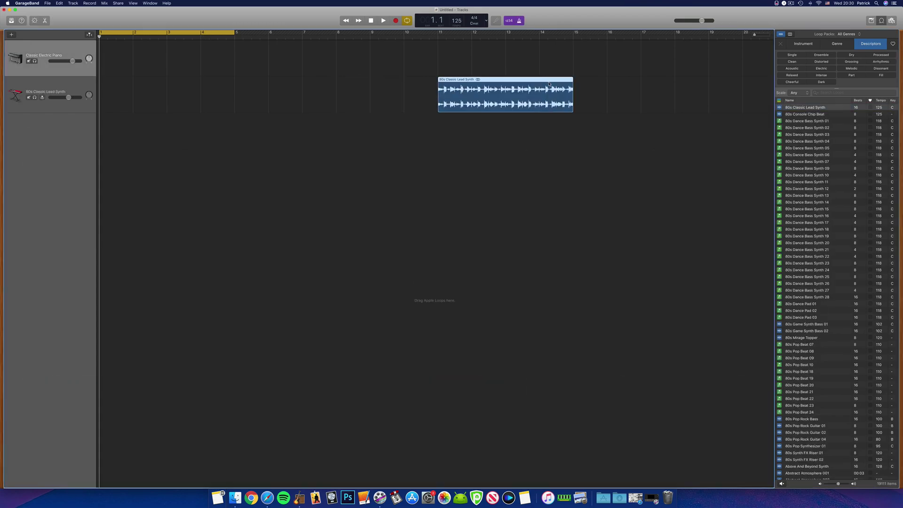
drag(525, 92, 168, 92)
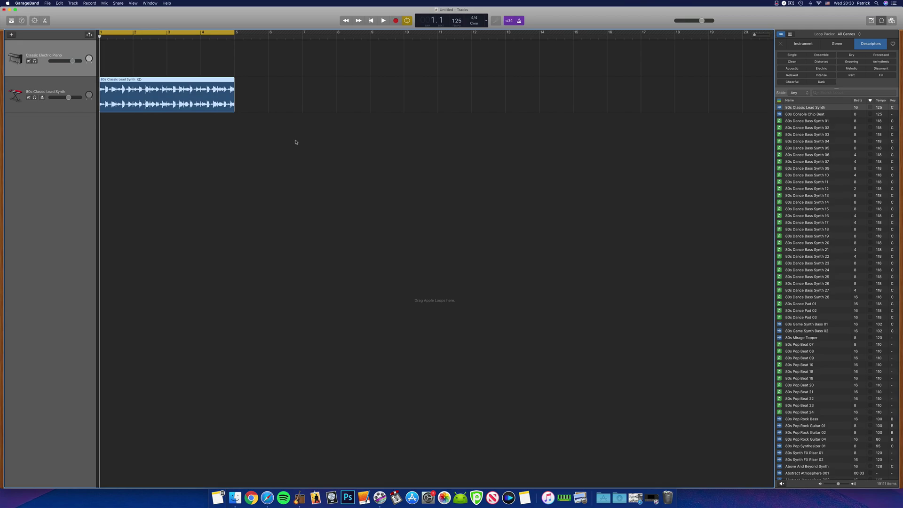
key(space)
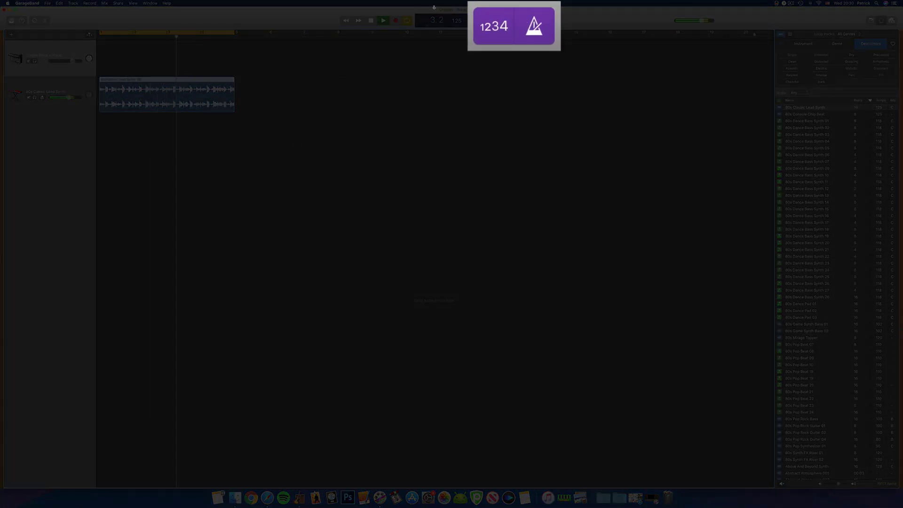
- Switch off the metronome in the control bar while the project plays
click(546, 18)
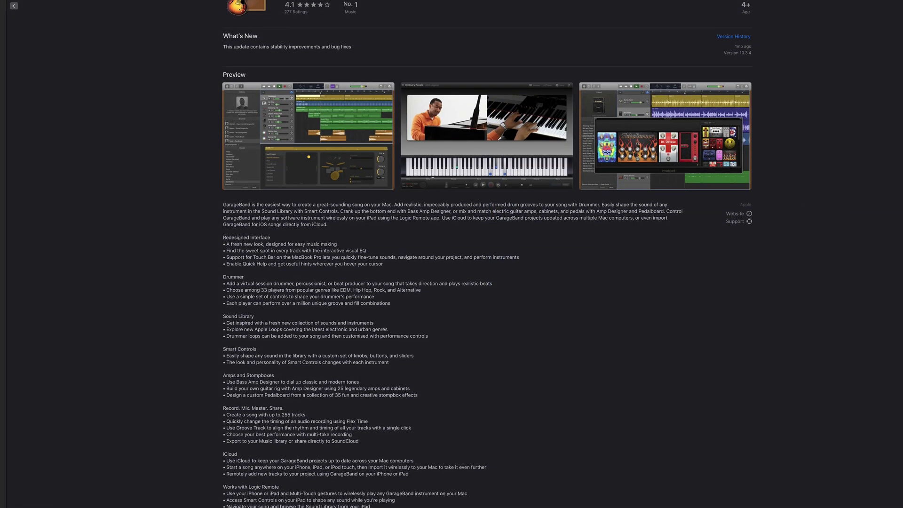
- Scroll the GarageBand App Store listing past its description down to Ratings & Reviews
scroll(486, 254, down, 2)
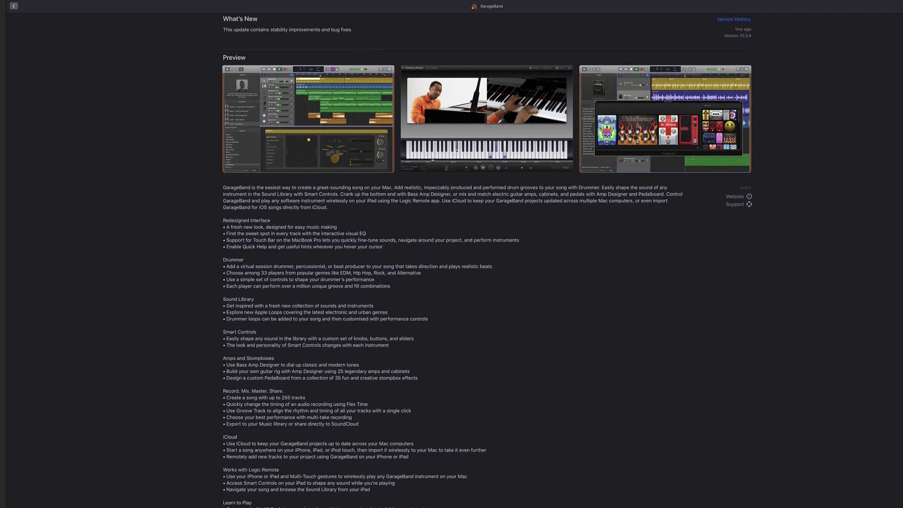
scroll(487, 254, down, 2)
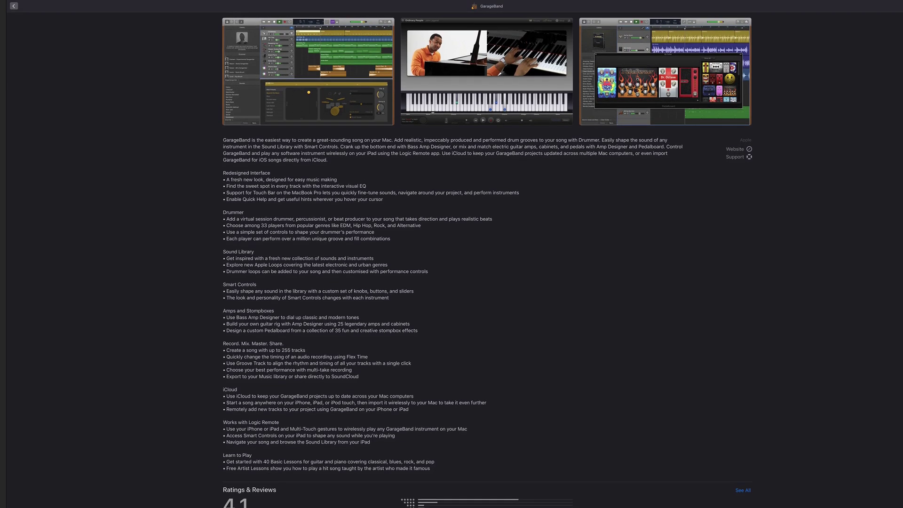
scroll(487, 254, down, 2)
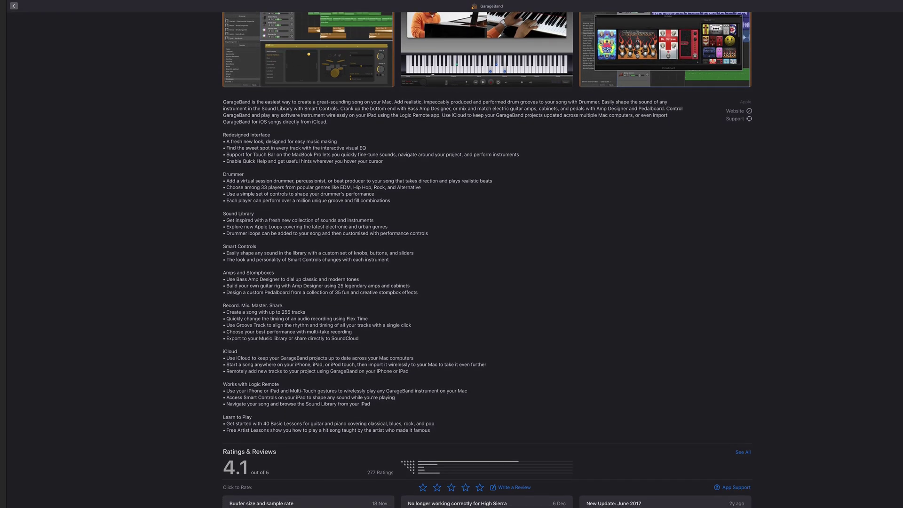
scroll(487, 254, down, 2)
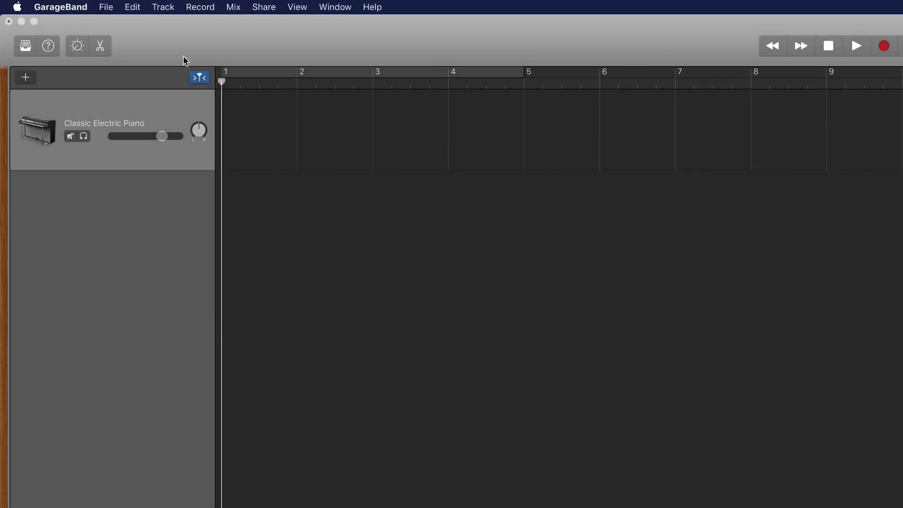
- Check GarageBand > Sound Library > Download All Available Sounds to confirm the full library is installed
click(66, 9)
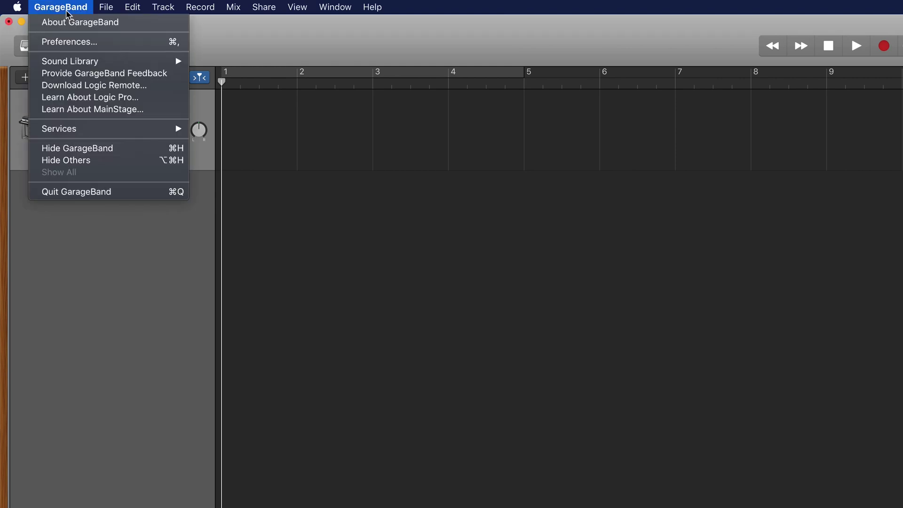
mouse_move(80, 61)
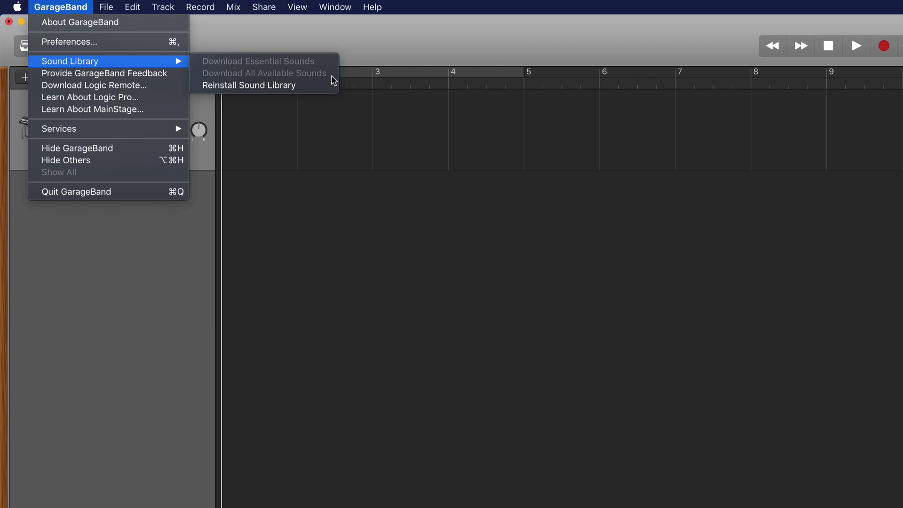
mouse_move(333, 81)
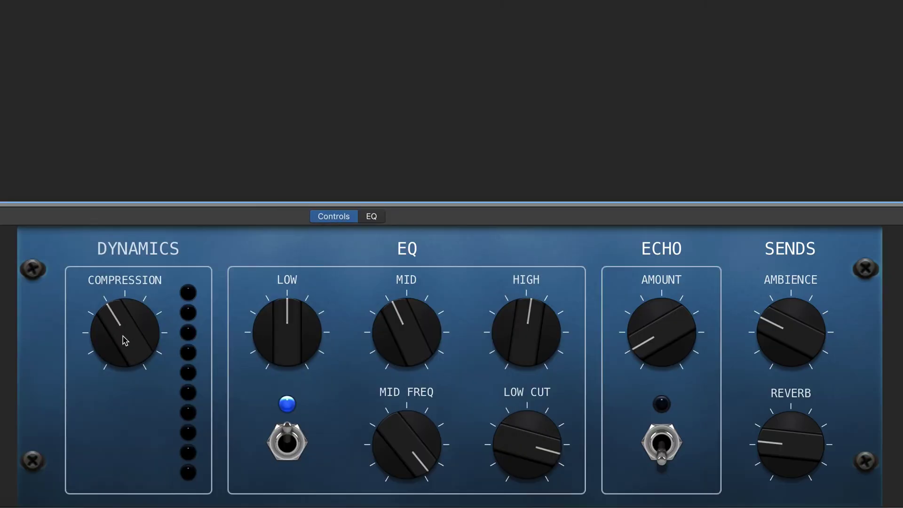
- Adjust the Compression knob, pick another amp preset, and boost a Channel EQ band +3.5 dB at 3550 Hz
drag(125, 341, 119, 349)
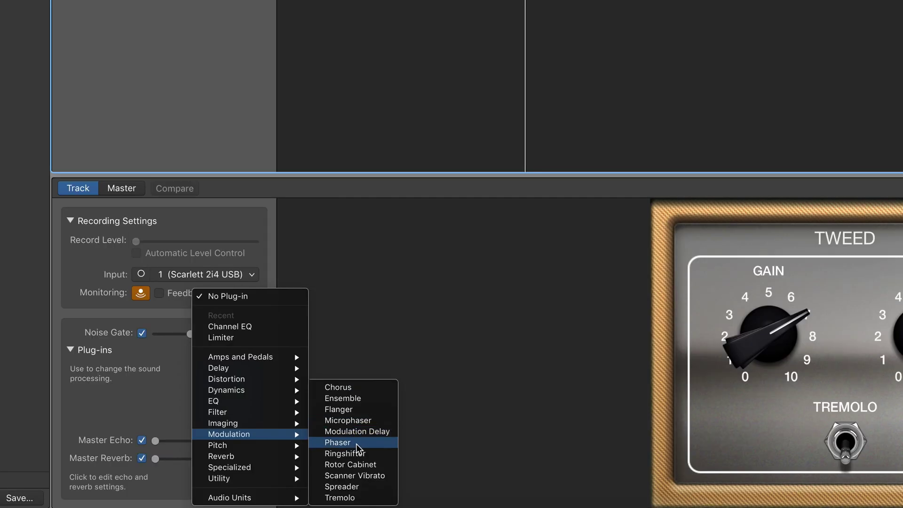
mouse_move(253, 415)
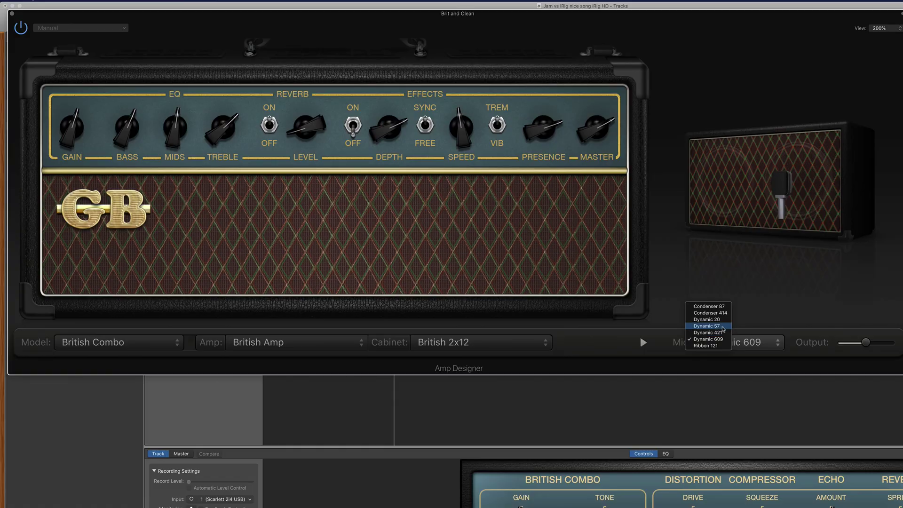
click(707, 330)
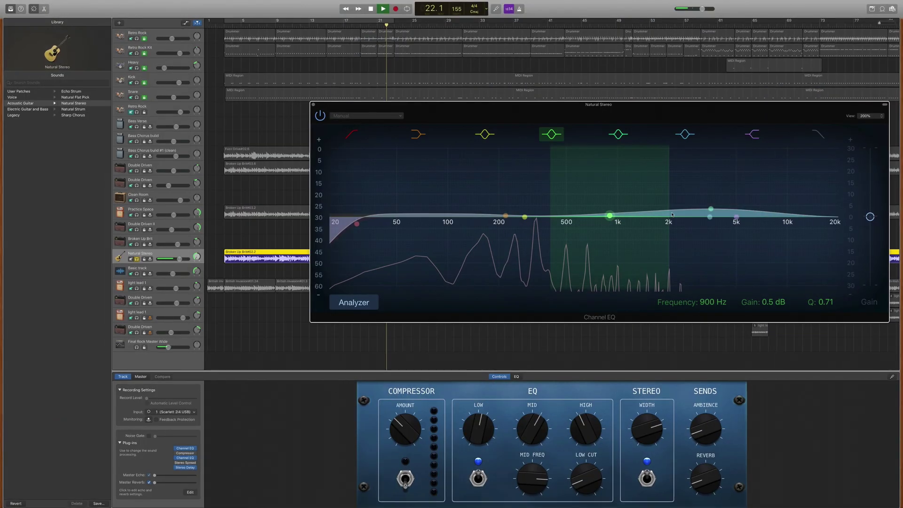
drag(711, 214, 717, 209)
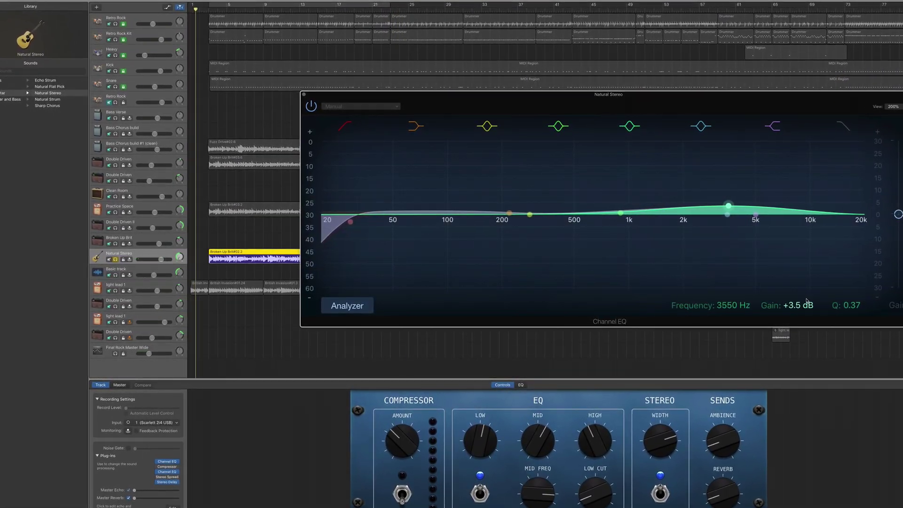
- Set the EQ band's Q to 4.00 and raise it to +13.5 dB around 3250 Hz
double_click(867, 308)
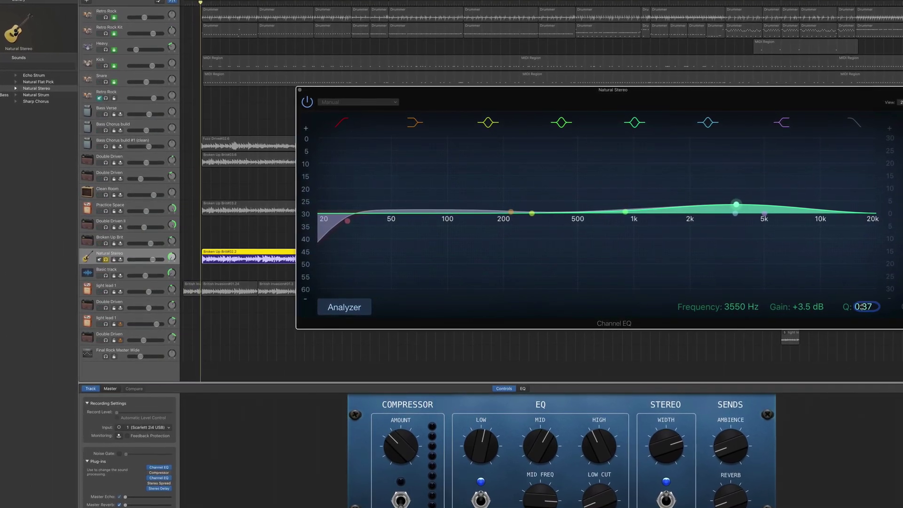
text(4)
key(Return)
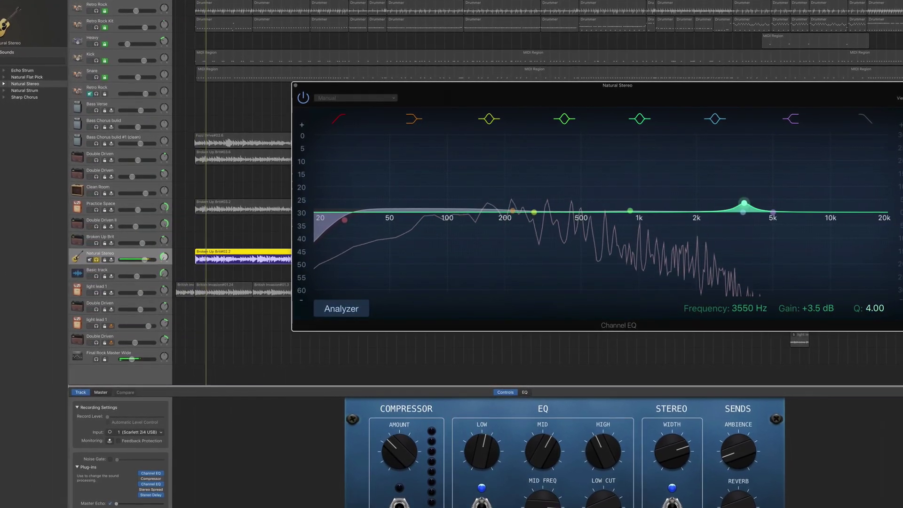
drag(761, 212, 748, 153)
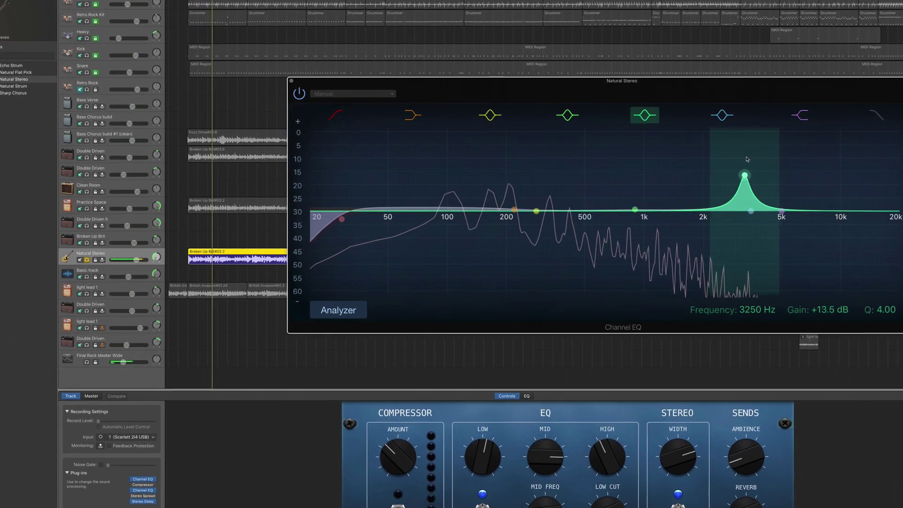